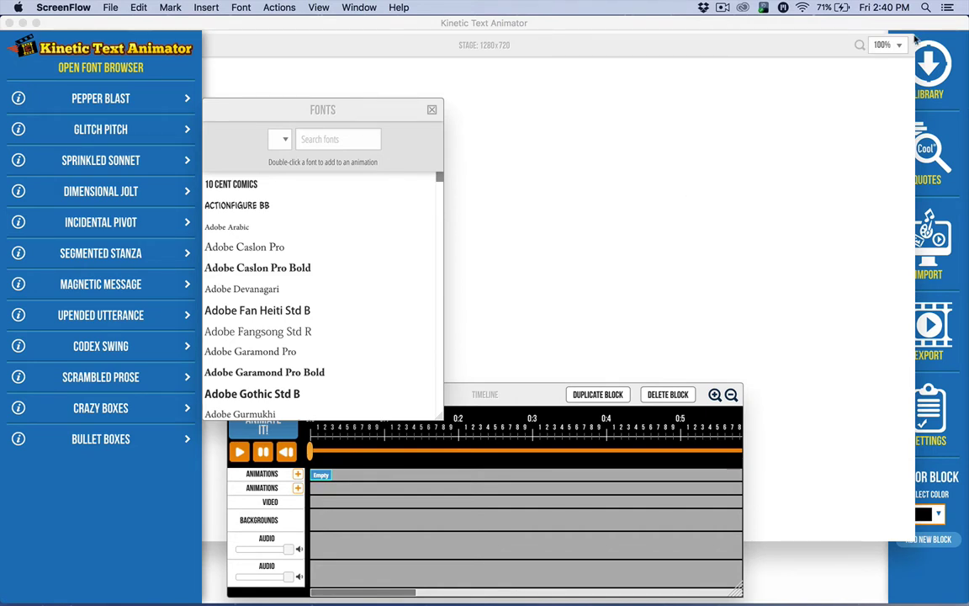
Set the stage zoom to 60% so the 1280x720 stage and full timeline fit on screen
{"action": "left_click", "coordinate": [884, 54]}
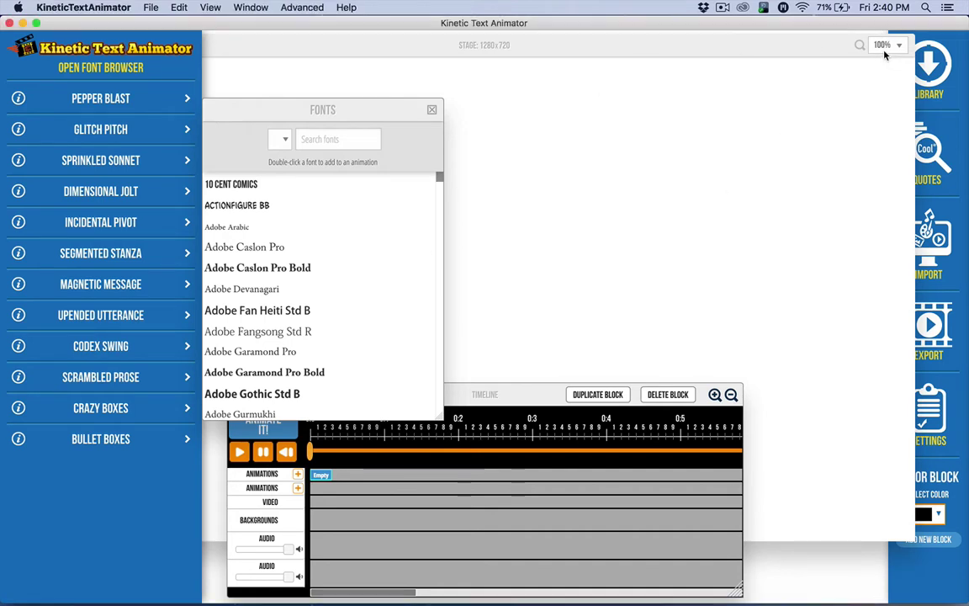
{"action": "left_click", "coordinate": [887, 45]}
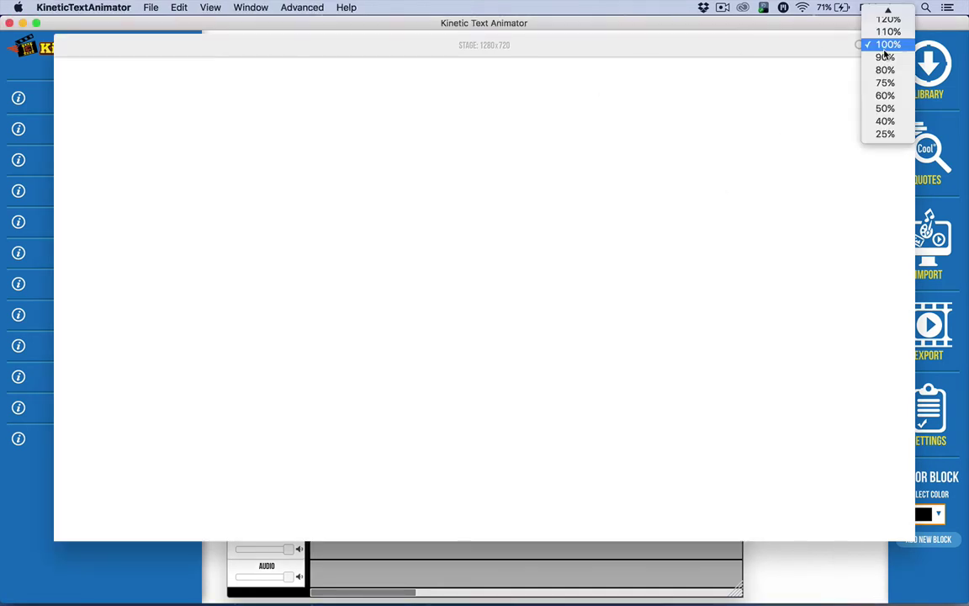
{"action": "left_click", "coordinate": [884, 95]}
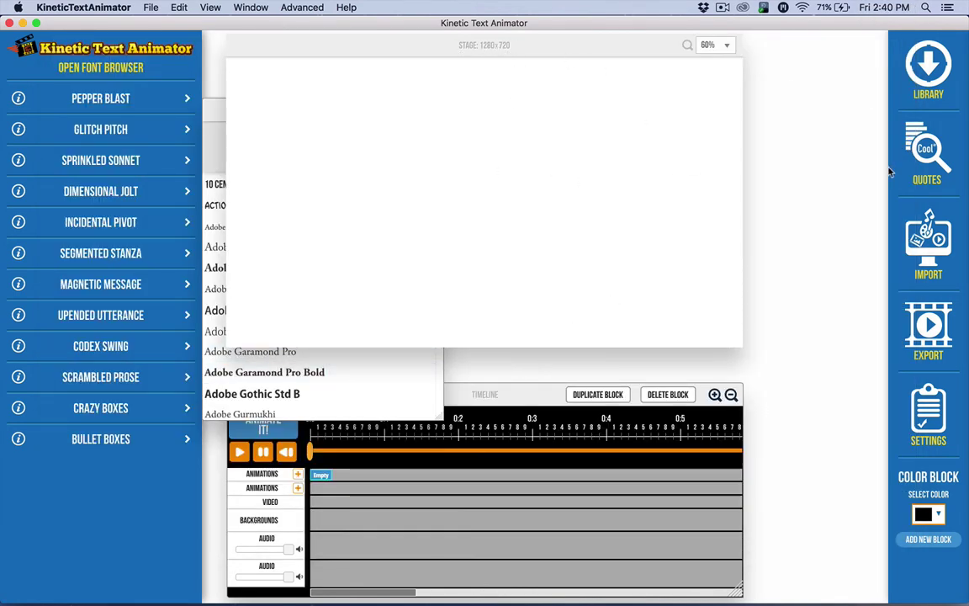
{"action": "key", "text": "Down"}
{"action": "key", "text": "Down"}
{"action": "left_click", "coordinate": [212, 126]}
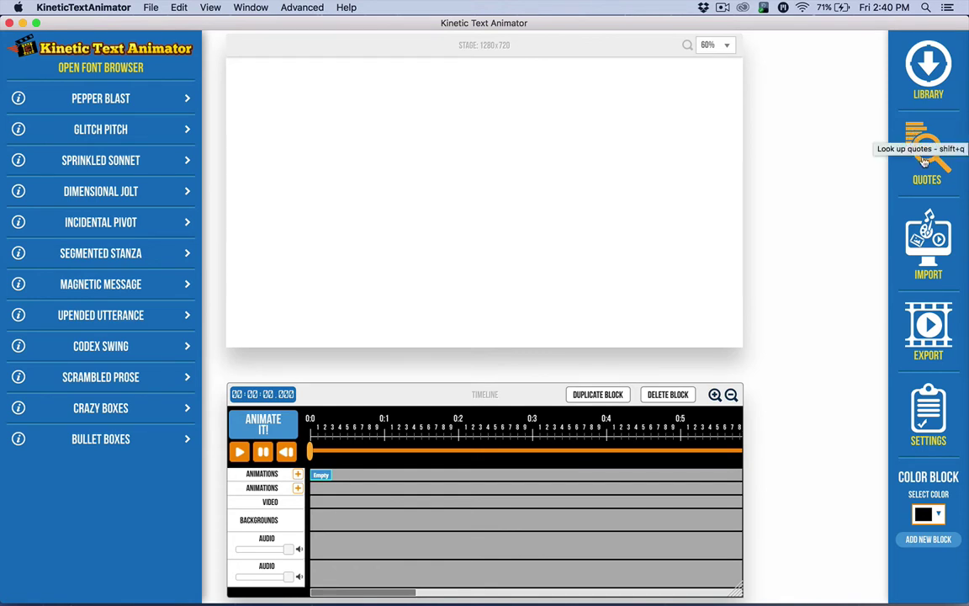
Search the Quotes panel for funny quotes
{"action": "left_click", "coordinate": [924, 158]}
{"action": "left_click", "coordinate": [924, 161]}
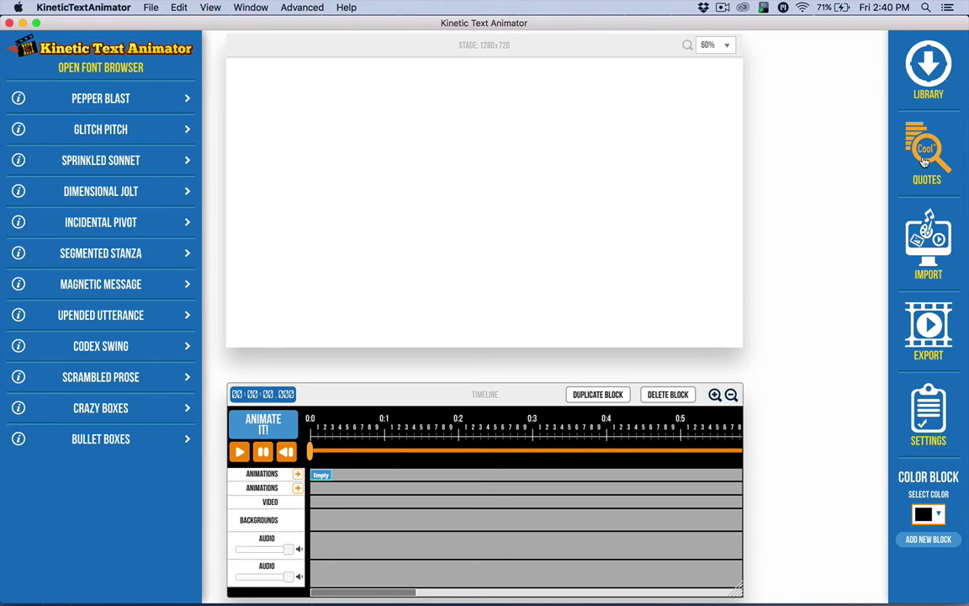
{"action": "left_click", "coordinate": [924, 162]}
{"action": "left_click", "coordinate": [924, 161]}
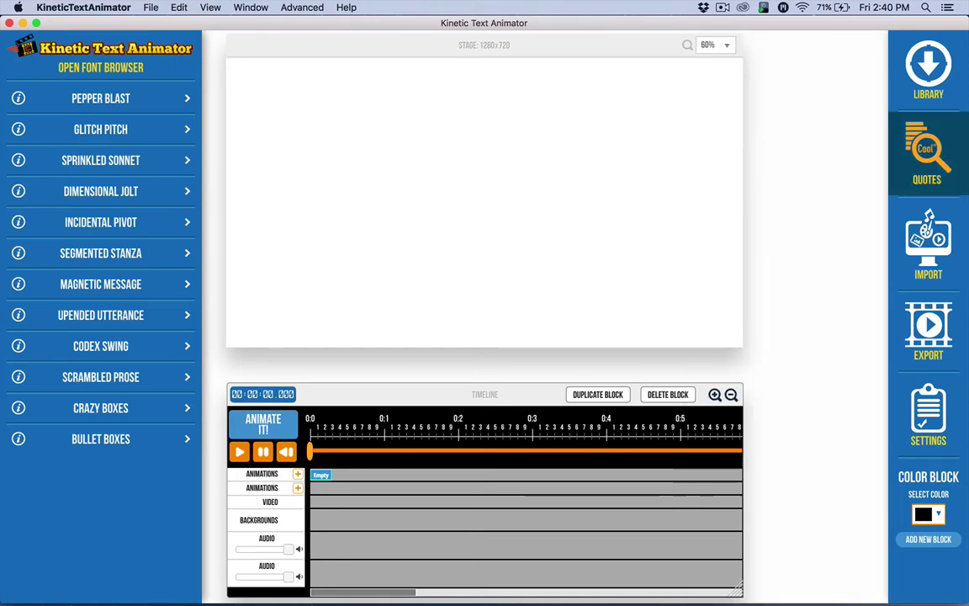
{"action": "left_click", "coordinate": [925, 161]}
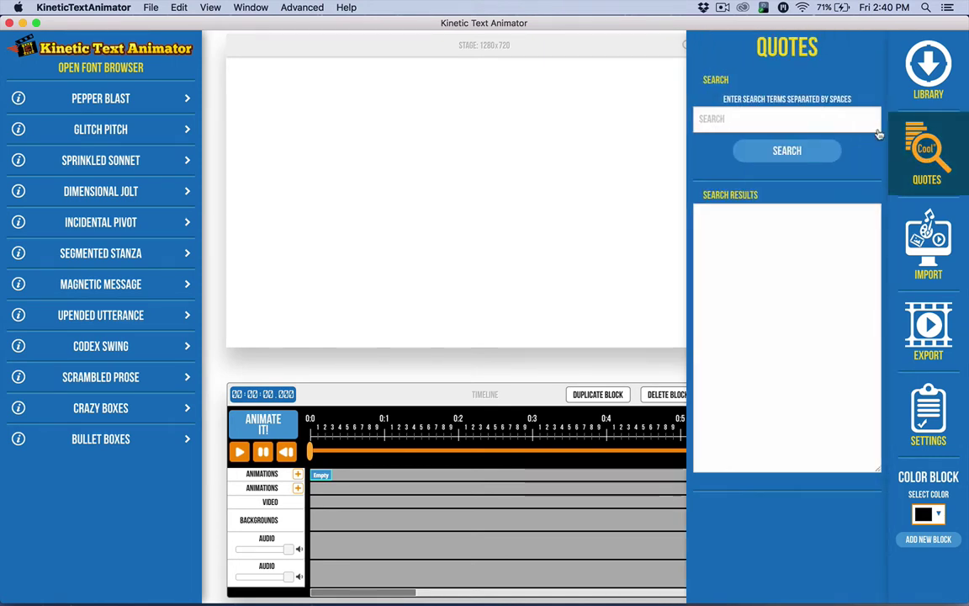
{"action": "left_click", "coordinate": [727, 118]}
{"action": "type", "text": "FUNNY"}
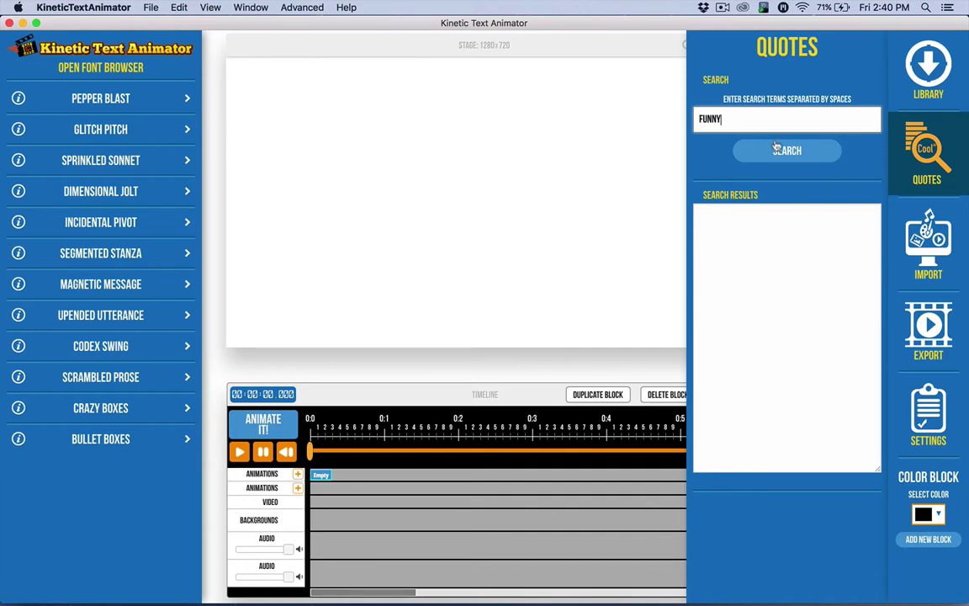
{"action": "left_click", "coordinate": [747, 151]}
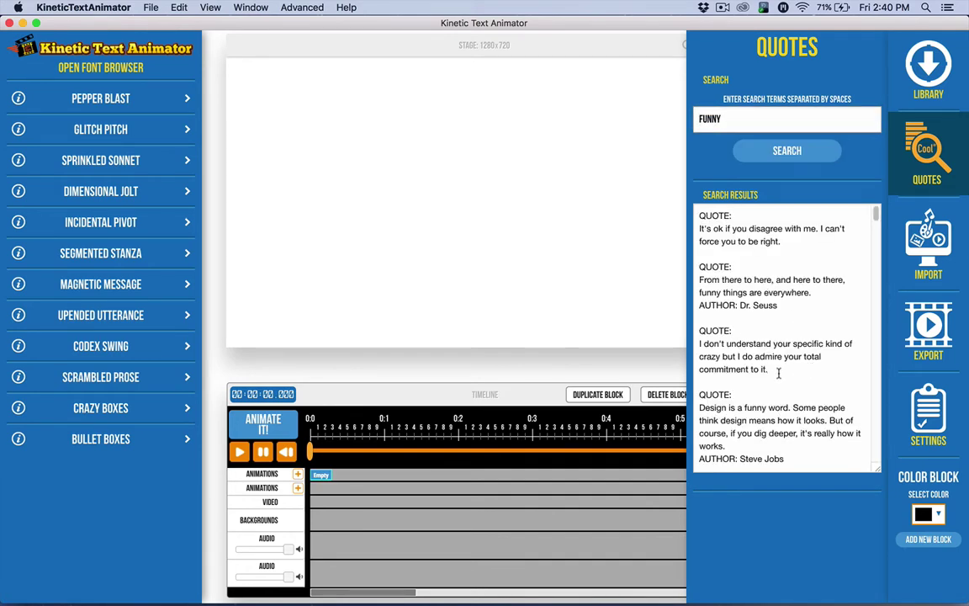
Copy the 'I don't understand your specific kind of crazy…' total-commitment quote
{"action": "left_click_drag", "start_coordinate": [778, 372], "coordinate": [703, 345]}
{"action": "key", "text": "super+c"}
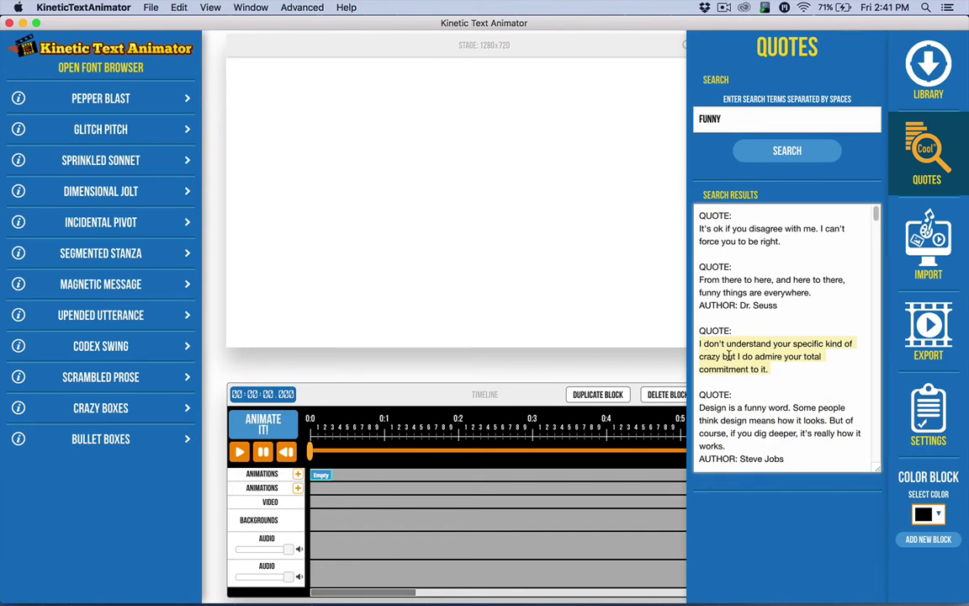
{"action": "right_click", "coordinate": [728, 356]}
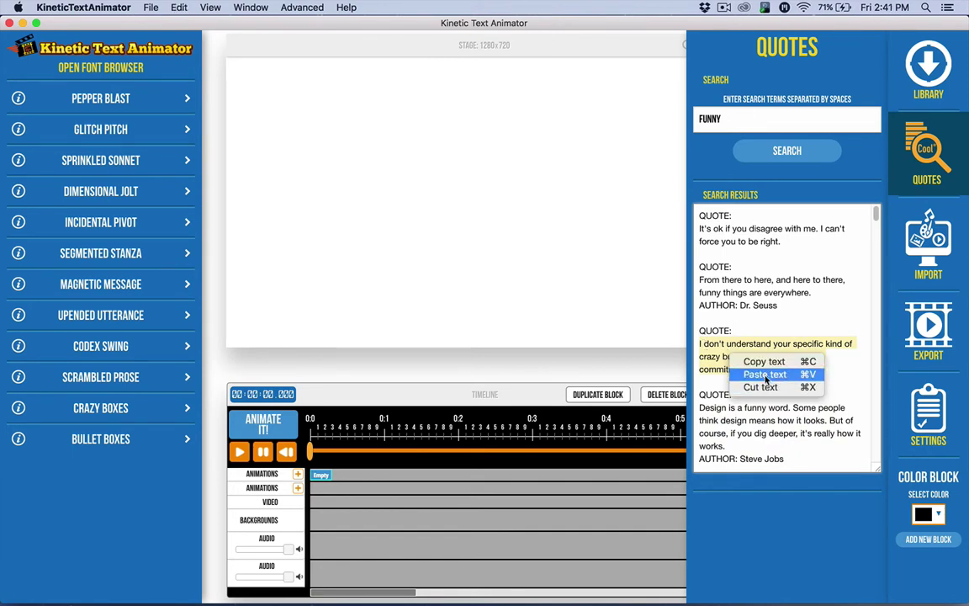
{"action": "left_click", "coordinate": [713, 343]}
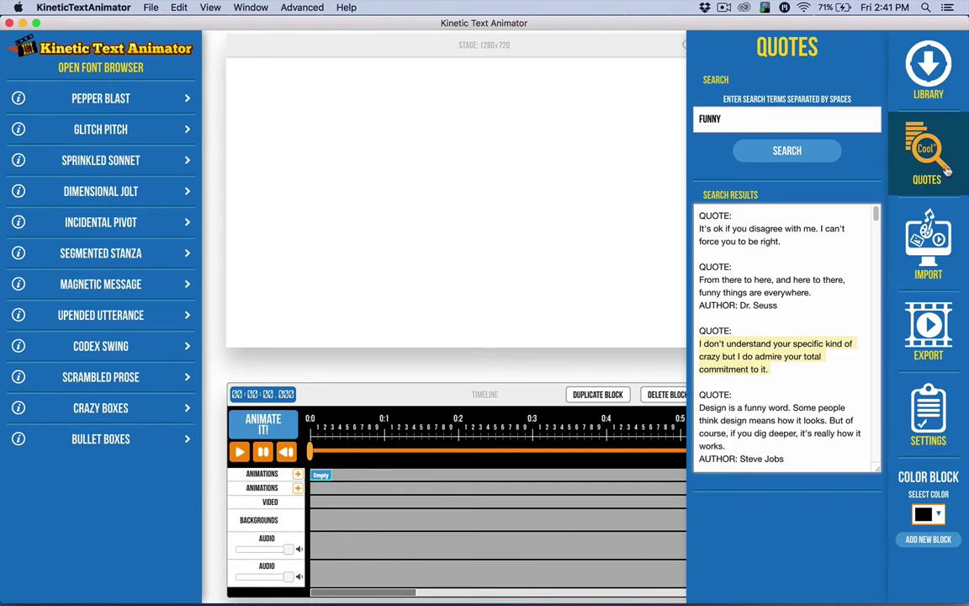
Paste the commitment quote into Glitch Pitch's Enter Text to Animate box
{"action": "left_click", "coordinate": [85, 125]}
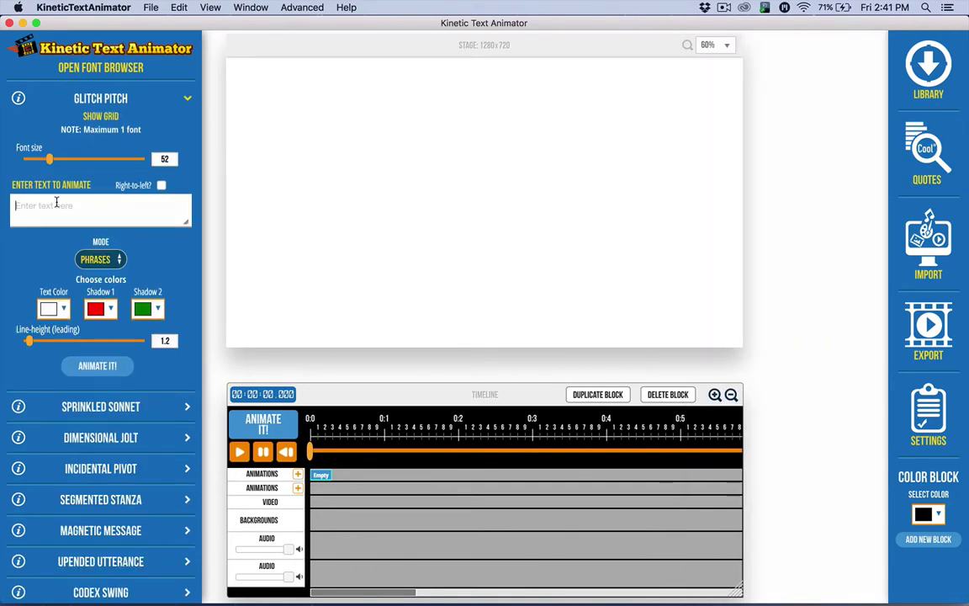
{"action": "key", "text": "super+v"}
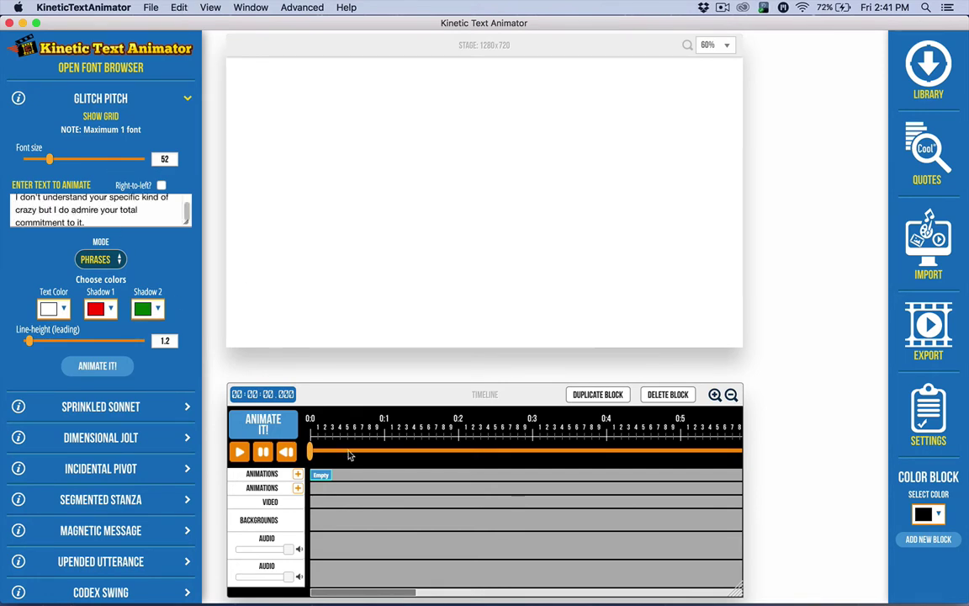
{"action": "left_click", "coordinate": [284, 423]}
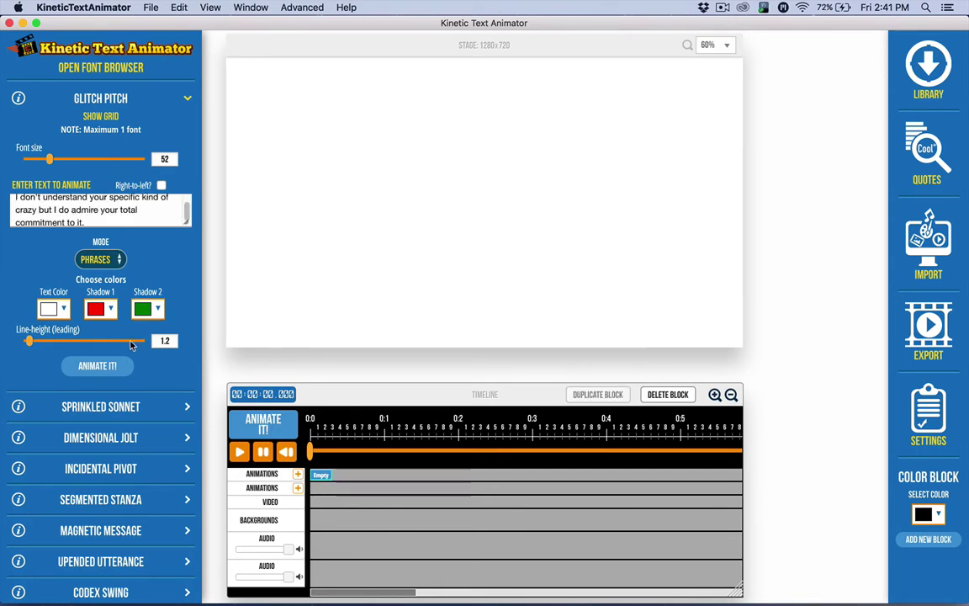
After the missing-font alert, search 'chu' and apply ChunkFive Roman Regular to Glitch Pitch
{"action": "left_click", "coordinate": [97, 365]}
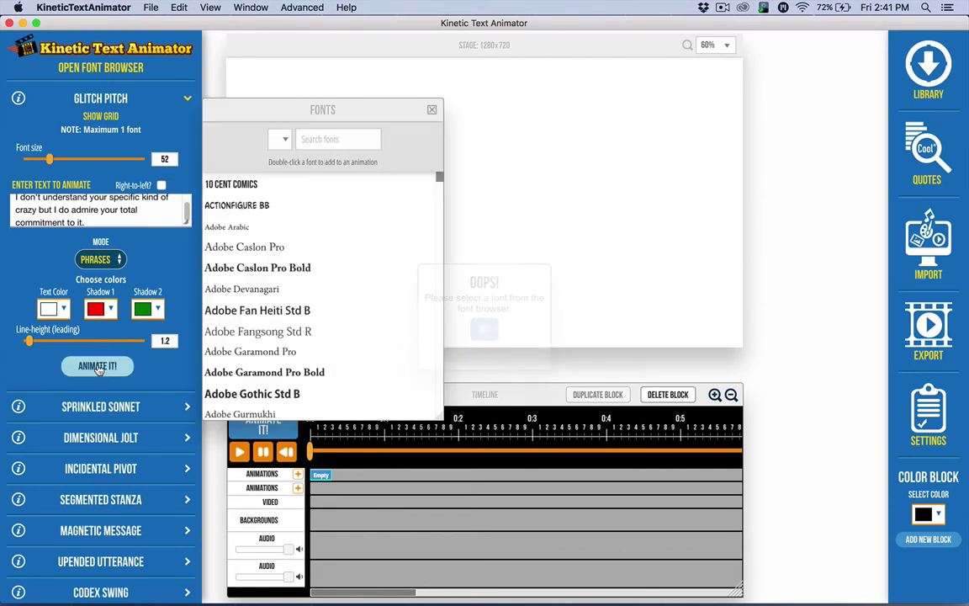
{"action": "left_click", "coordinate": [485, 331]}
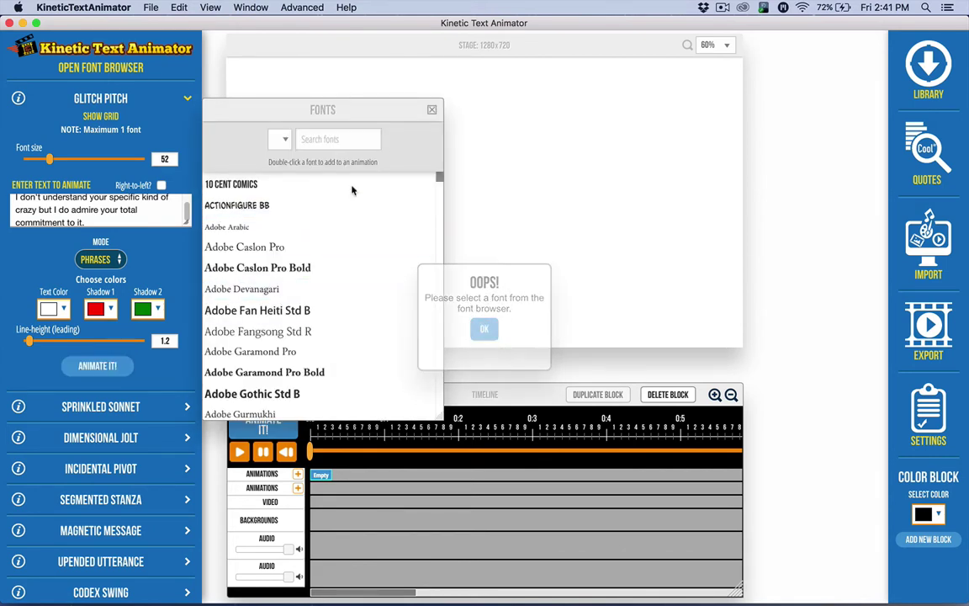
{"action": "left_click", "coordinate": [318, 145]}
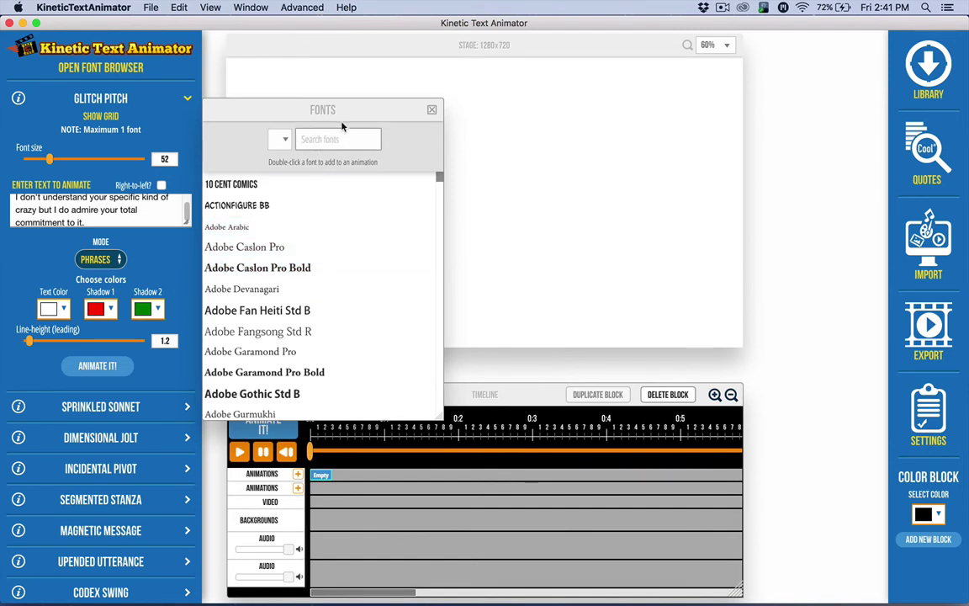
{"action": "type", "text": "x"}
{"action": "key", "text": "BackSpace"}
{"action": "type", "text": "c"}
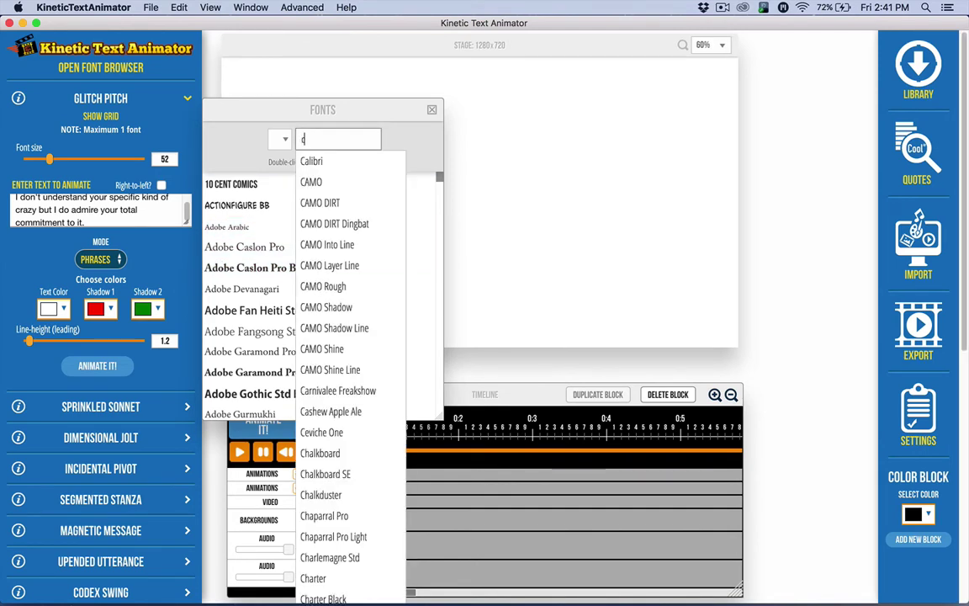
{"action": "type", "text": "hu"}
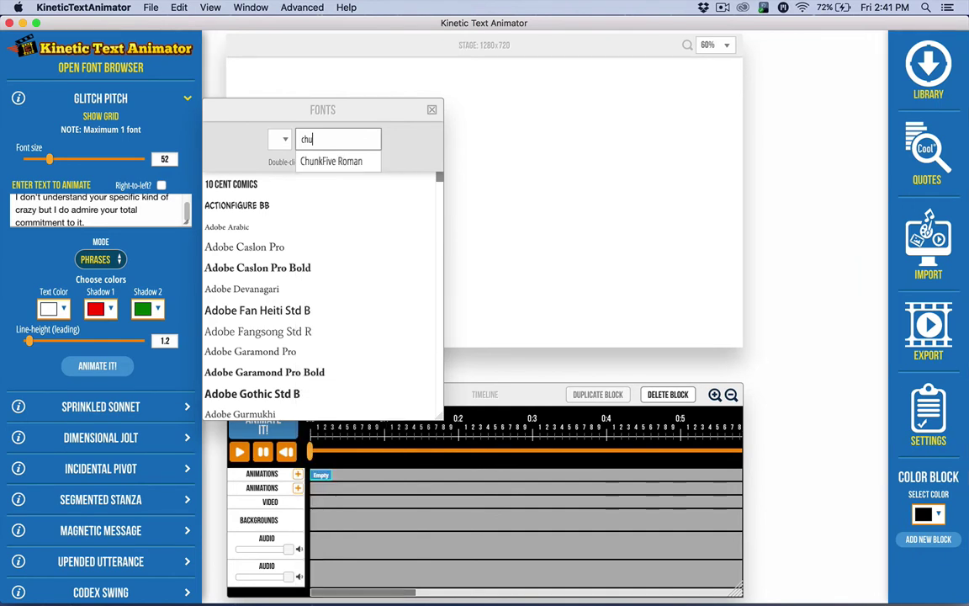
{"action": "left_click", "coordinate": [341, 161]}
{"action": "double_click", "coordinate": [291, 181]}
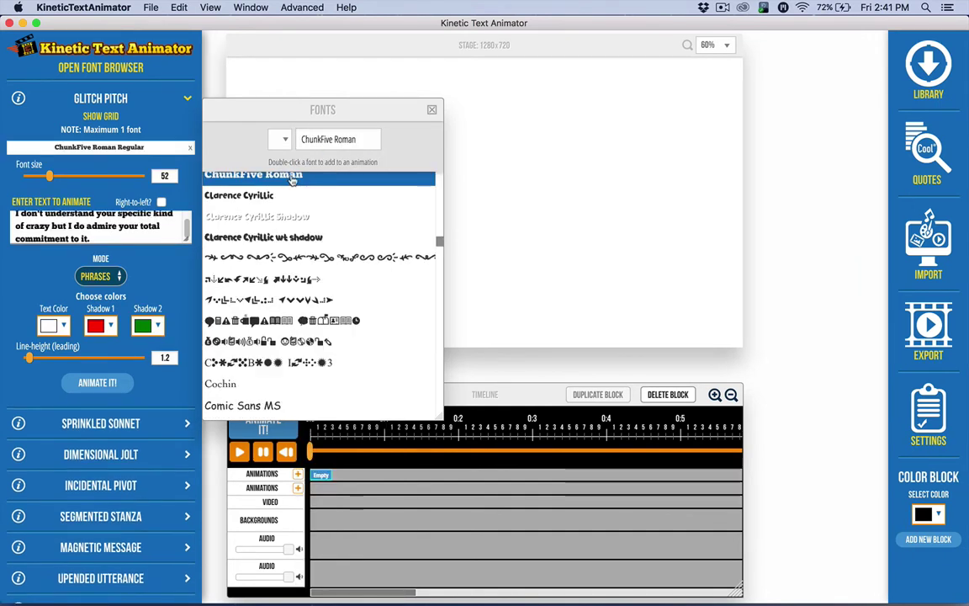
{"action": "left_click", "coordinate": [431, 110]}
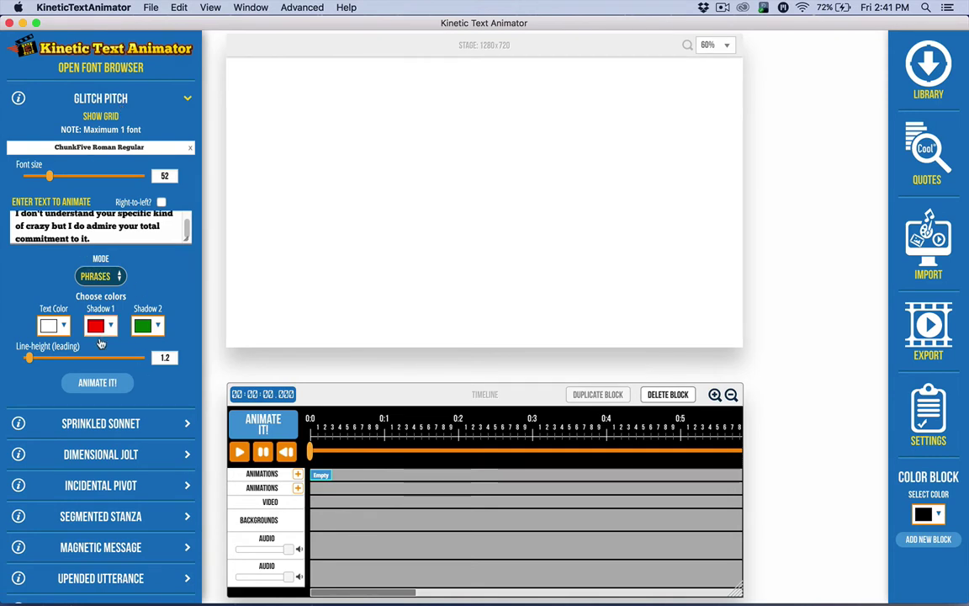
Color the quote text blue and Shadow 2 light green, then re-render the animation
{"action": "left_click", "coordinate": [97, 383]}
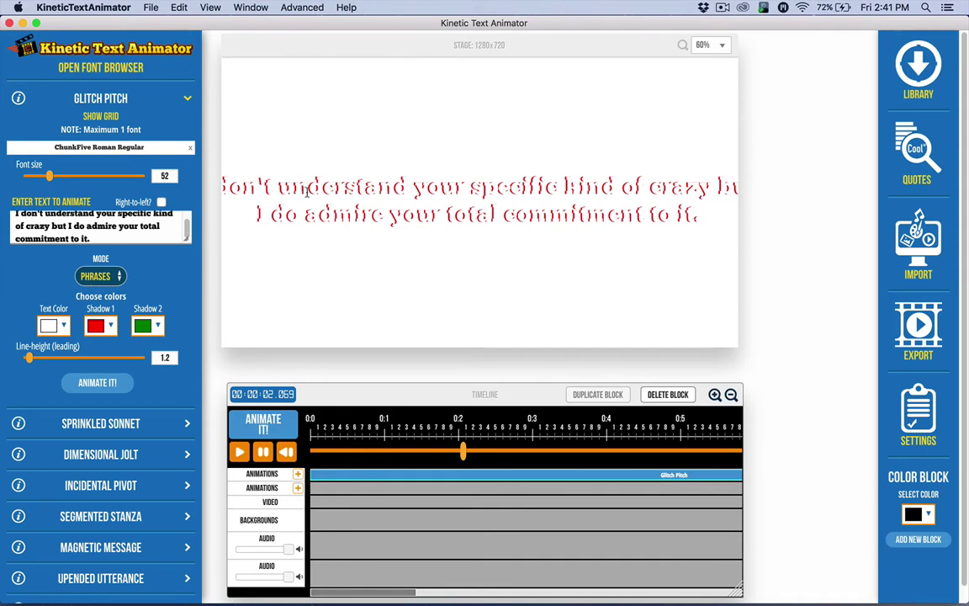
{"action": "left_click", "coordinate": [50, 326]}
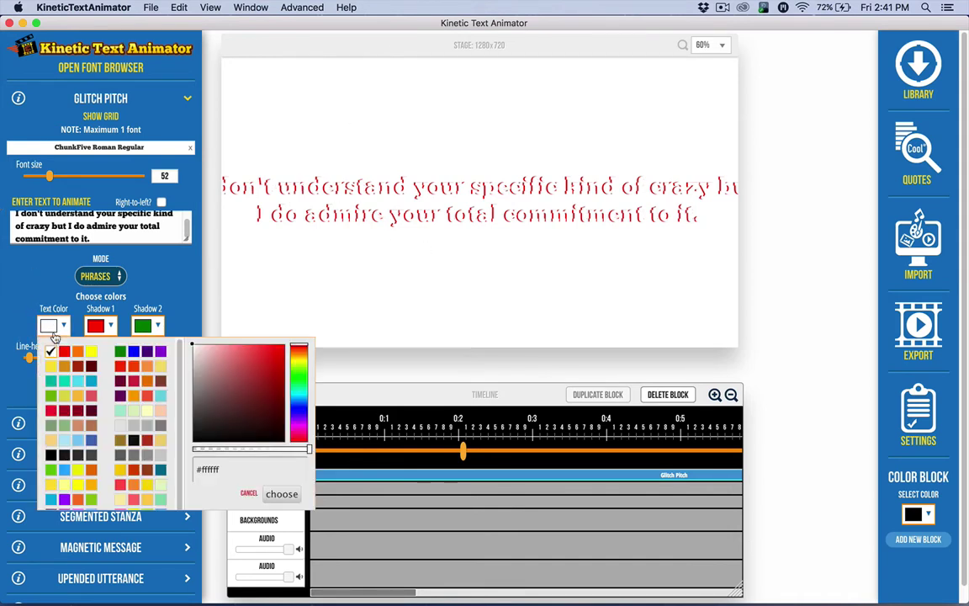
{"action": "left_click", "coordinate": [133, 352]}
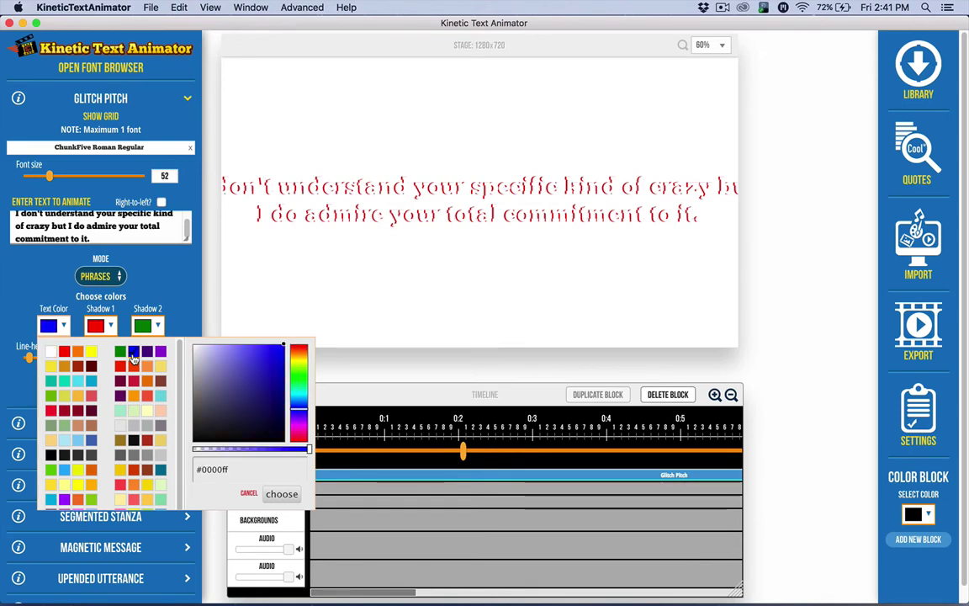
{"action": "left_click", "coordinate": [142, 328]}
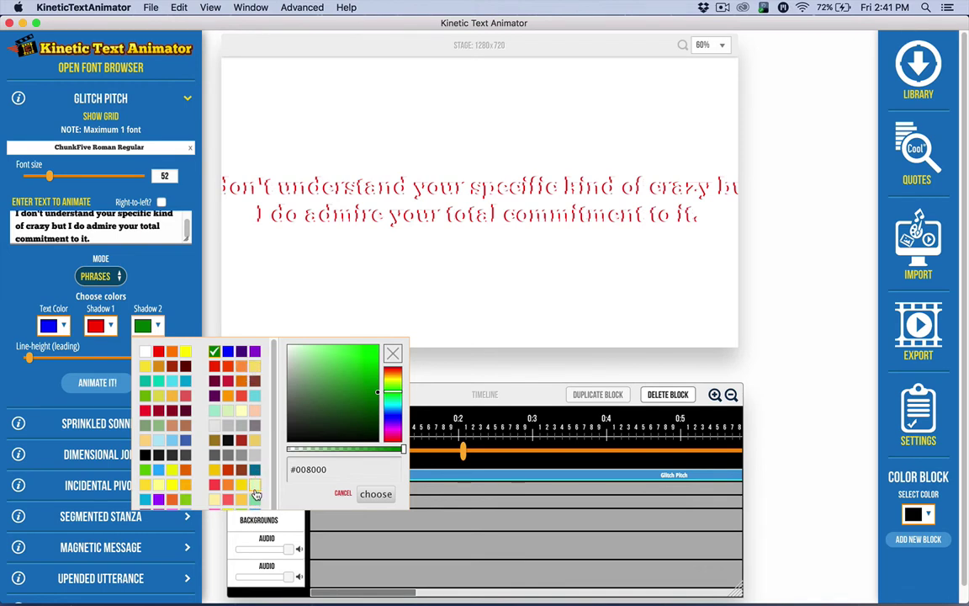
{"action": "left_click", "coordinate": [144, 476]}
{"action": "left_click", "coordinate": [368, 493]}
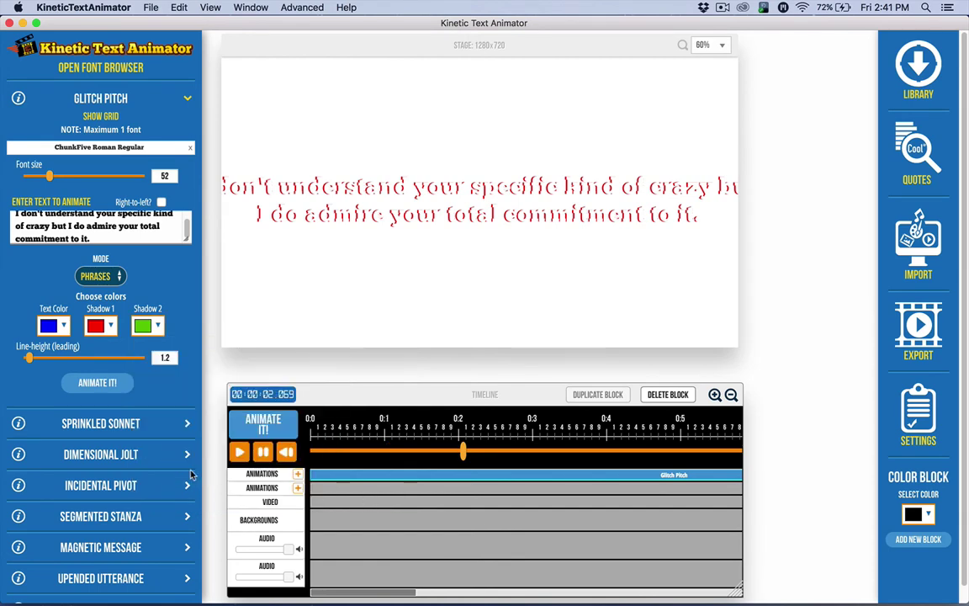
{"action": "left_click", "coordinate": [87, 383]}
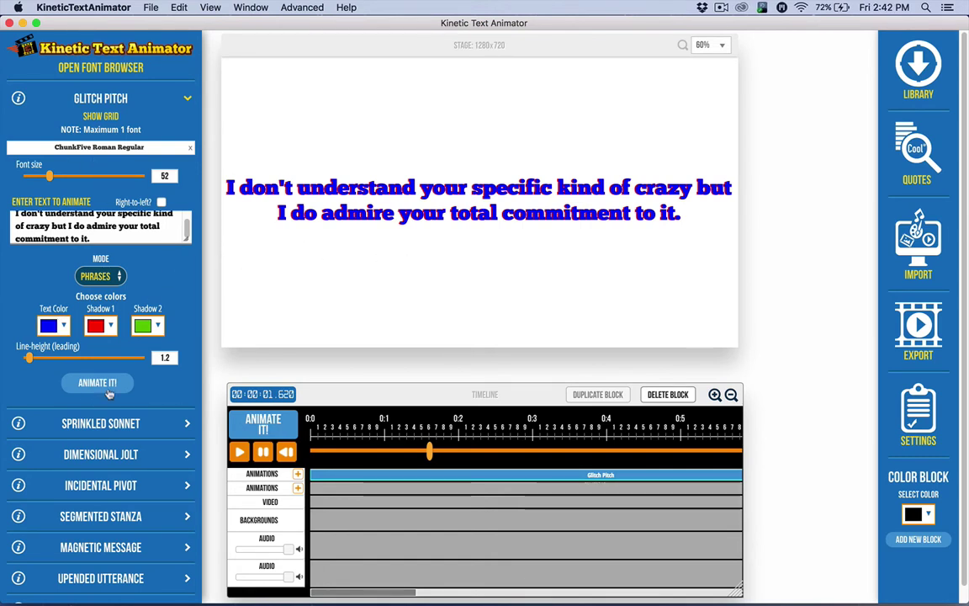
Mark a narrower text area on the stage, re-render the quote on three lines, hide the grid
{"action": "left_click", "coordinate": [97, 115]}
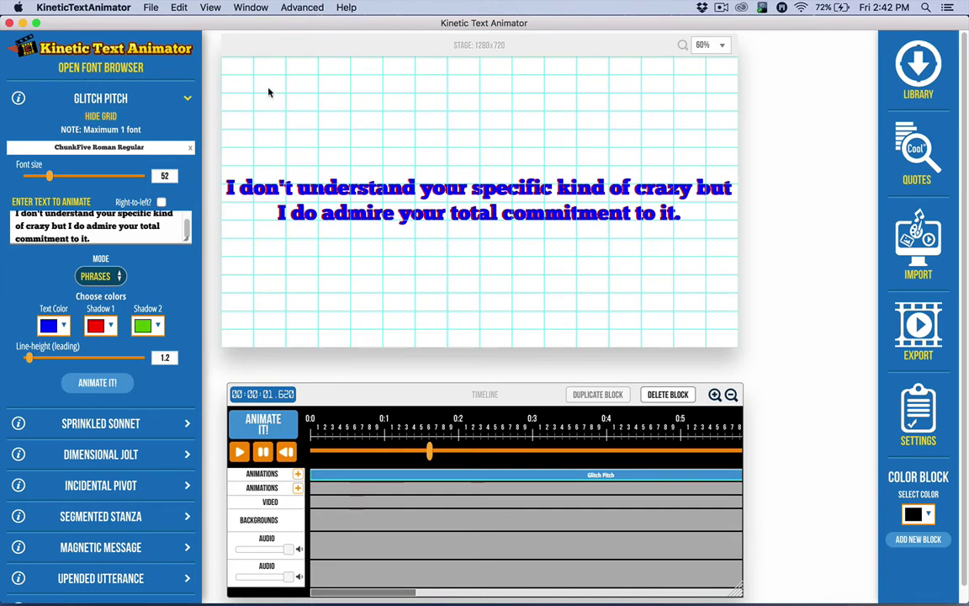
{"action": "left_click_drag", "start_coordinate": [253, 77], "coordinate": [678, 318]}
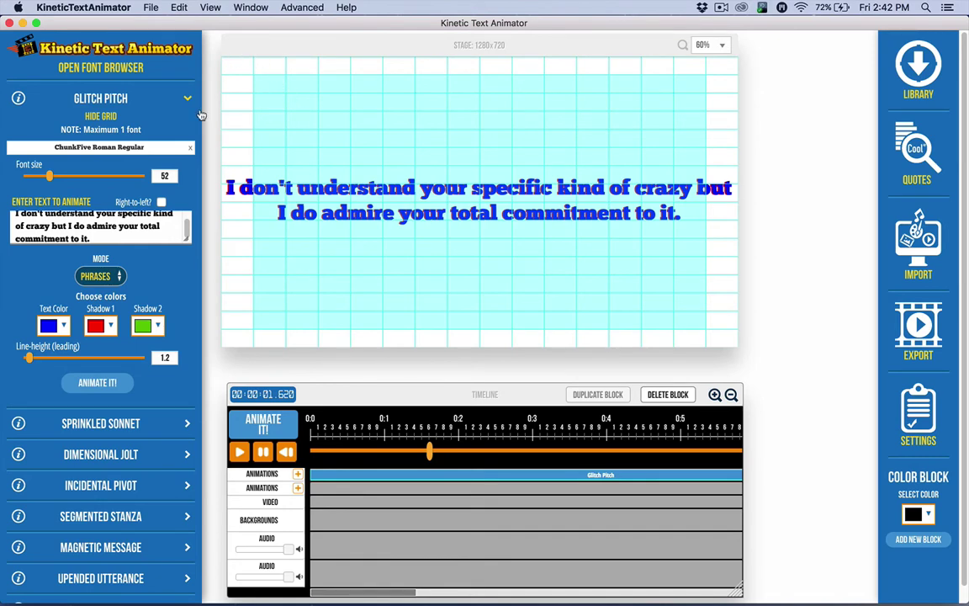
{"action": "left_click", "coordinate": [98, 383]}
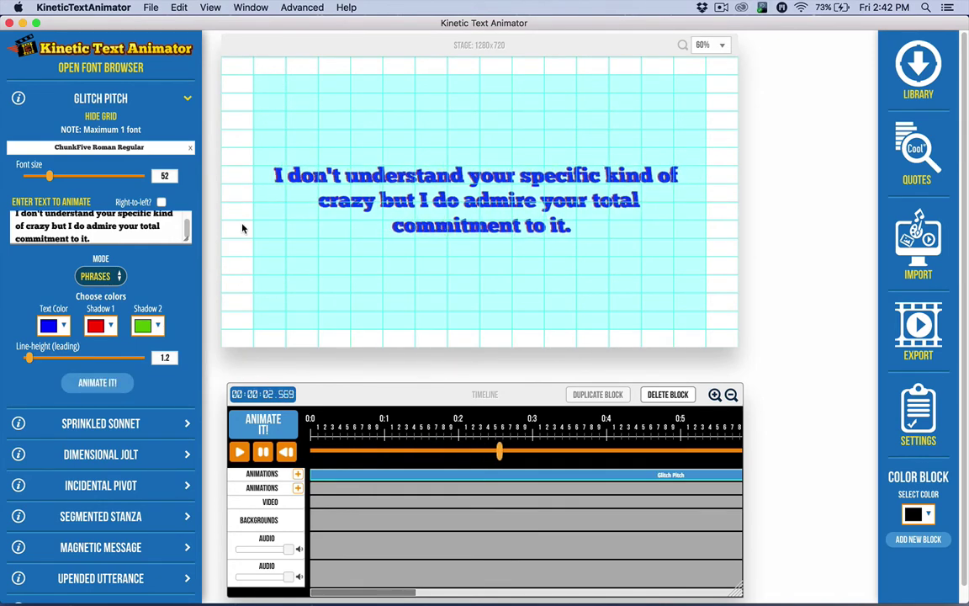
{"action": "left_click", "coordinate": [102, 121]}
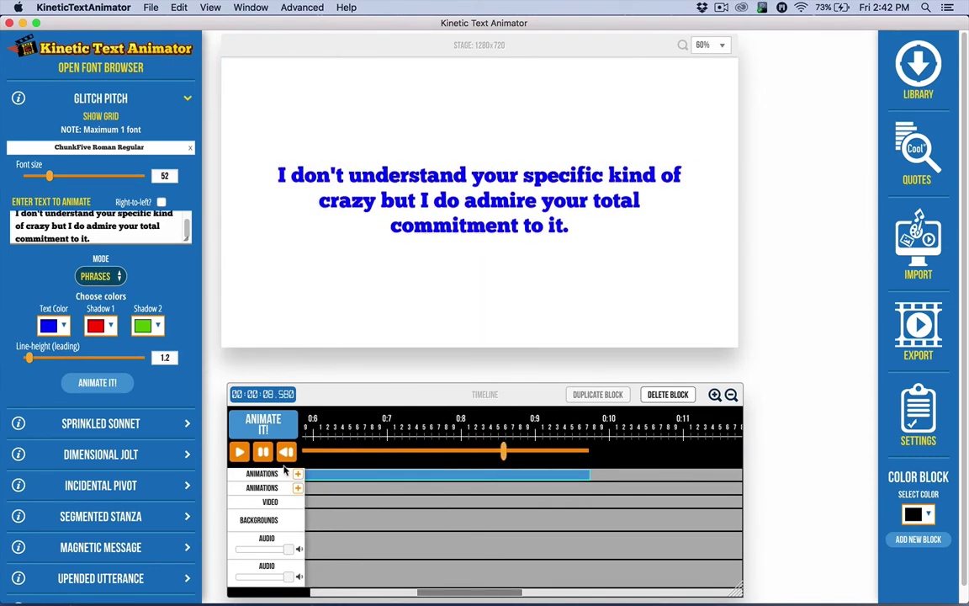
Zoom the timeline out twice, scroll back to 0:0 and select the Glitch Pitch block
{"action": "left_click", "coordinate": [731, 395]}
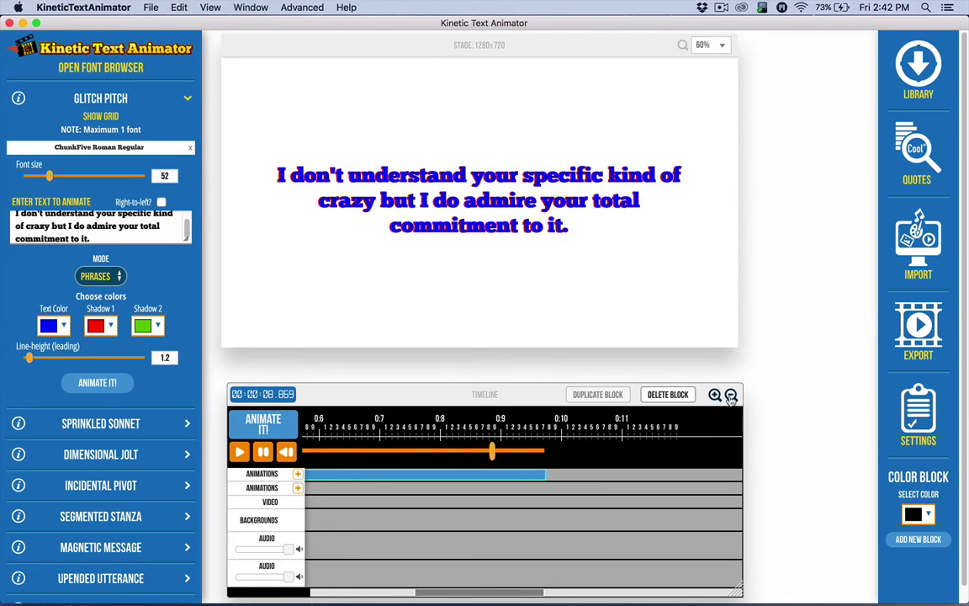
{"action": "left_click", "coordinate": [731, 395]}
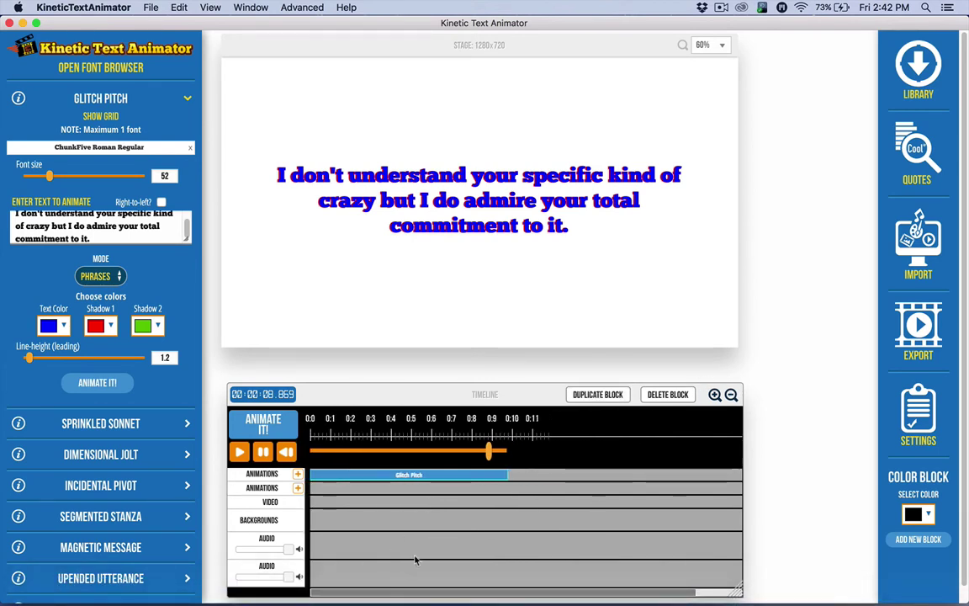
{"action": "mouse_move", "coordinate": [355, 476]}
{"action": "left_mouse_down"}
{"action": "mouse_move", "coordinate": [404, 487]}
{"action": "mouse_move", "coordinate": [354, 484]}
{"action": "left_mouse_up"}
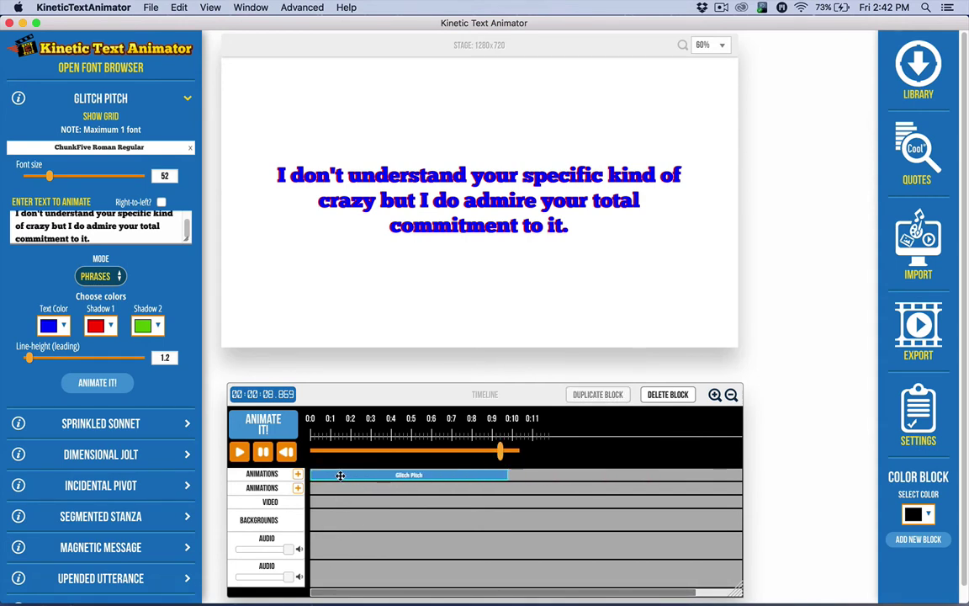
{"action": "left_click", "coordinate": [340, 476]}
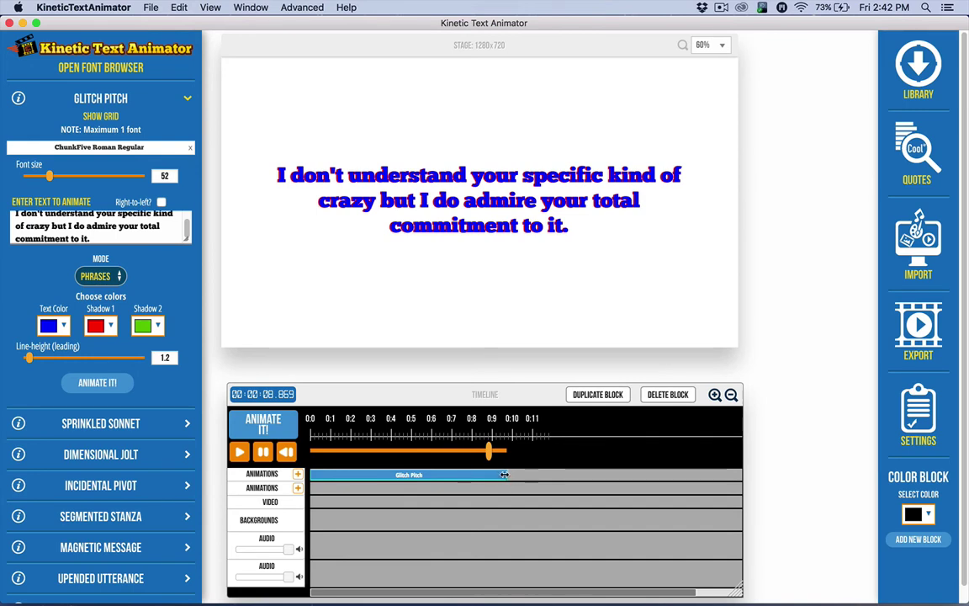
Drag the Glitch Pitch block's right edge so it ends at about 0:07
{"action": "left_click_drag", "start_coordinate": [504, 475], "coordinate": [446, 474]}
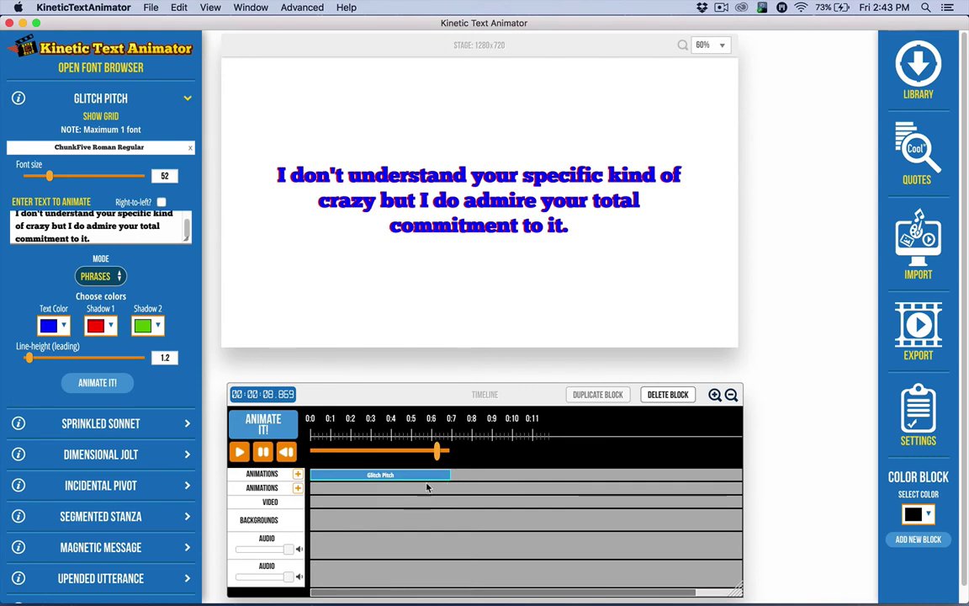
{"action": "left_click_drag", "start_coordinate": [450, 475], "coordinate": [584, 475]}
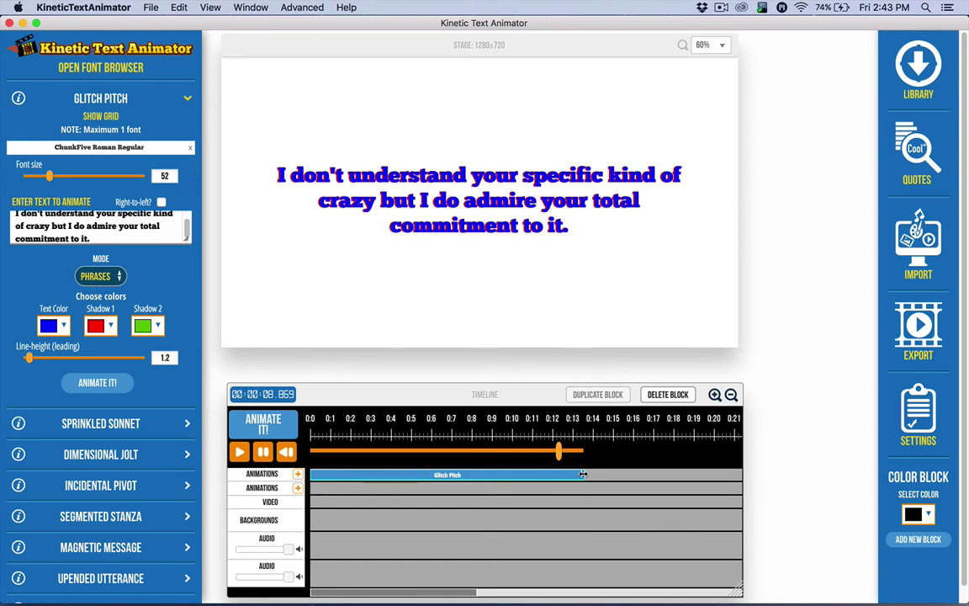
{"action": "left_click_drag", "start_coordinate": [583, 475], "coordinate": [450, 476]}
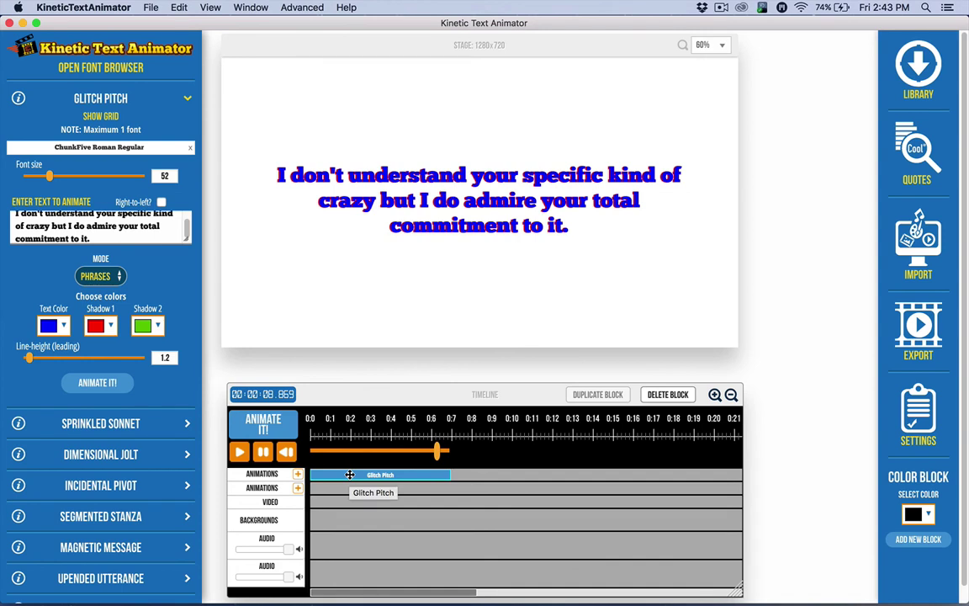
{"action": "left_click", "coordinate": [297, 475]}
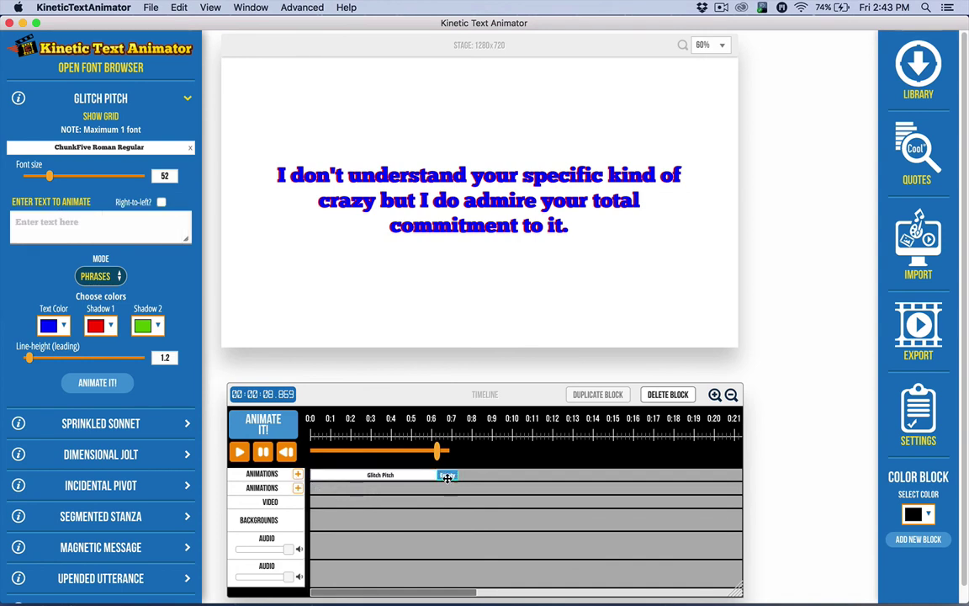
{"action": "left_click_drag", "start_coordinate": [450, 475], "coordinate": [478, 476]}
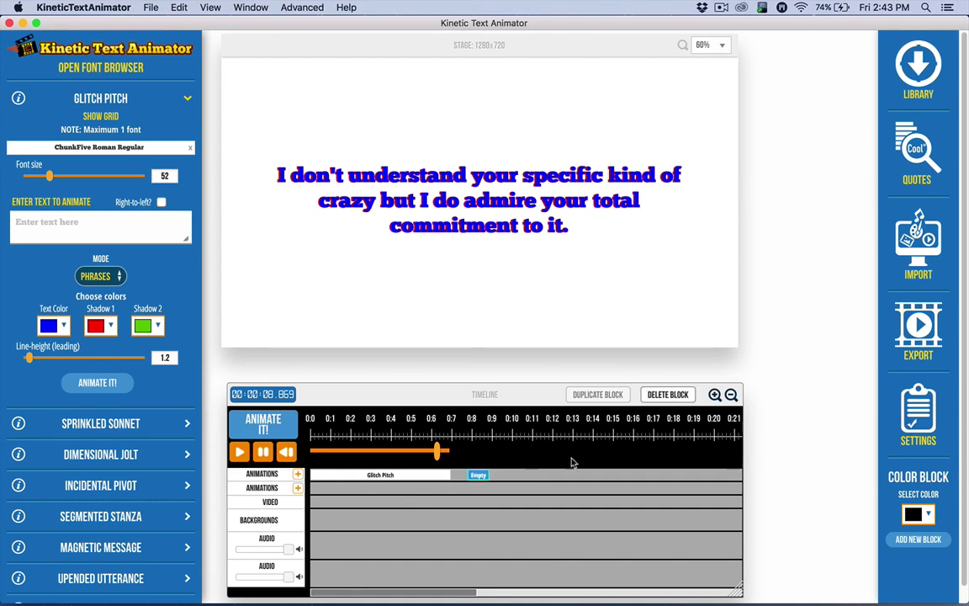
{"action": "left_click", "coordinate": [673, 401]}
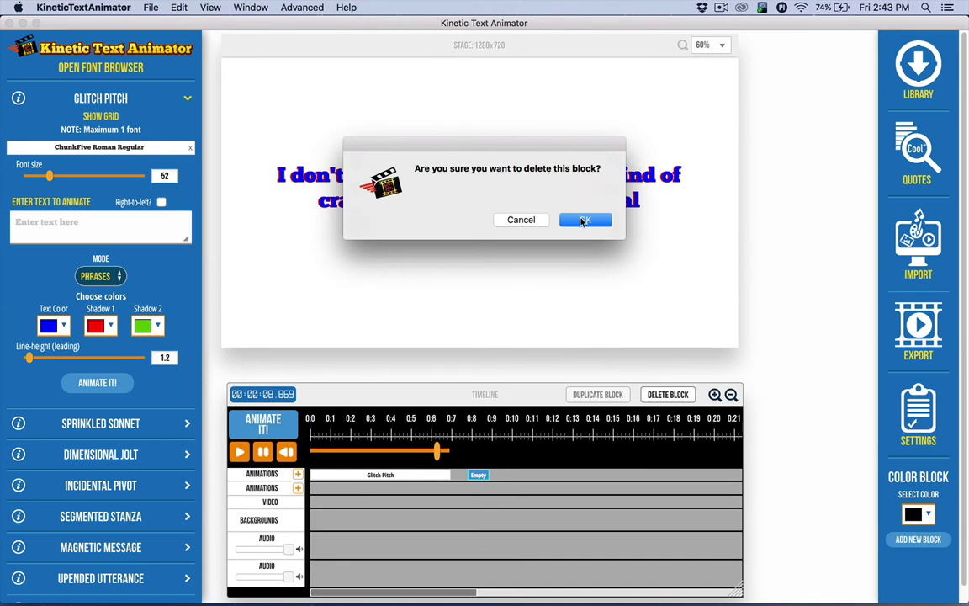
{"action": "left_click", "coordinate": [581, 220]}
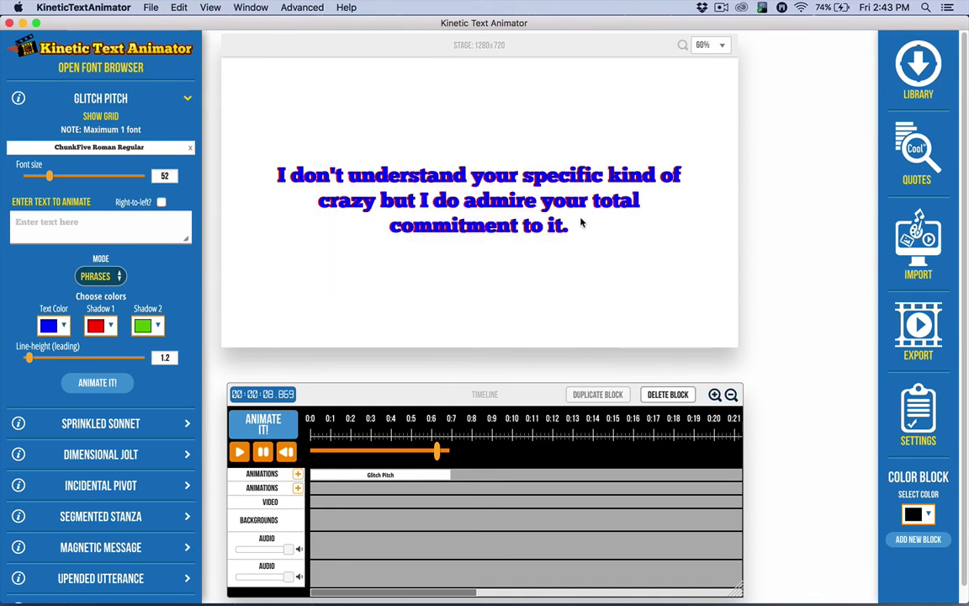